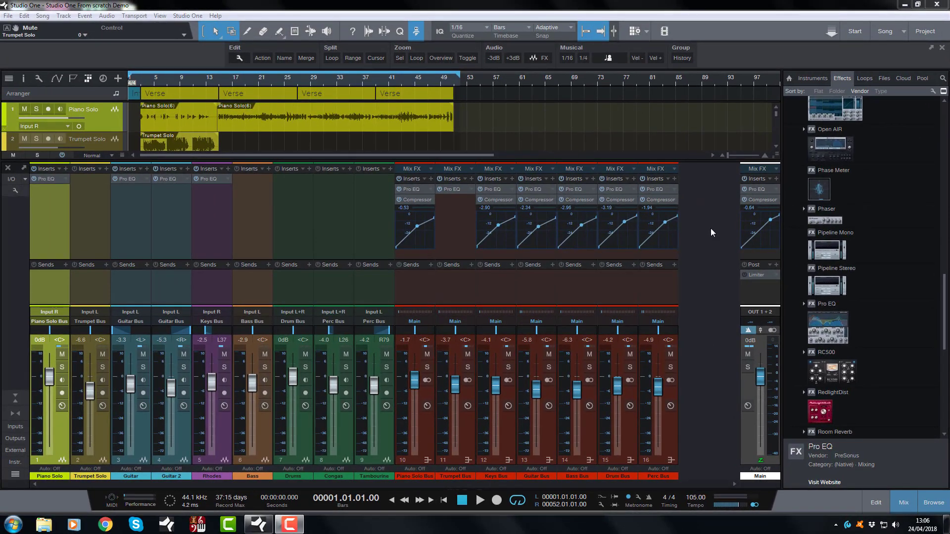
left_click(44, 16)
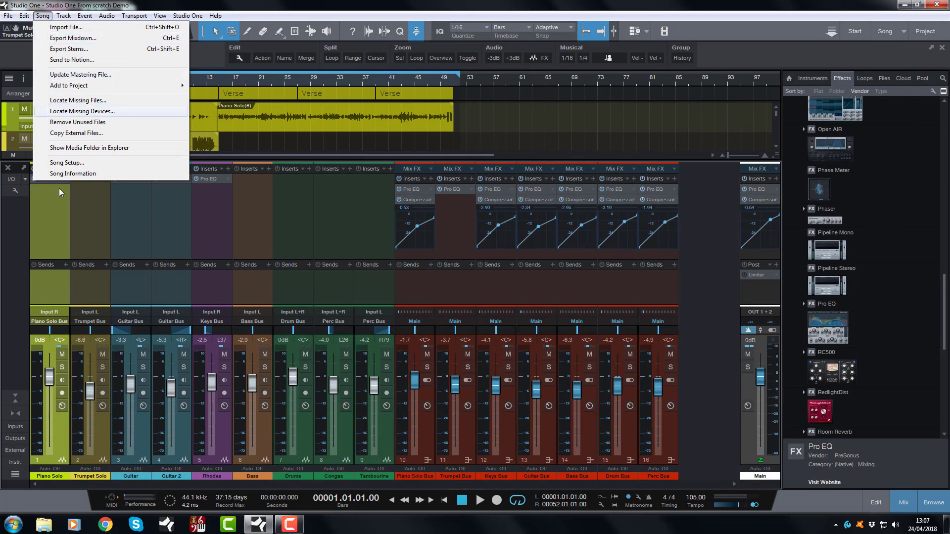
left_click(56, 232)
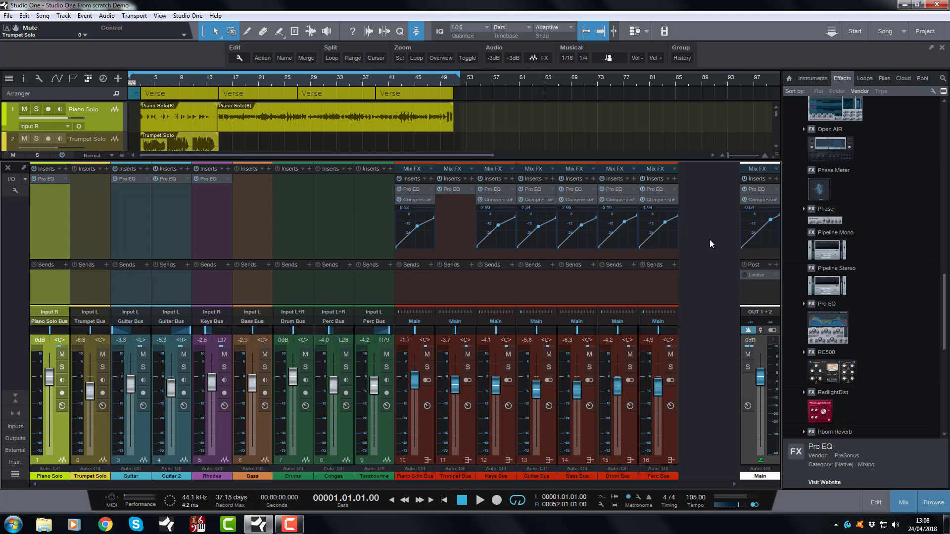
Listen to the mix from the start and open the Main channel's Pro EQ to view its spectrum.
key("space")
key("comma")
mouse_move(775, 369)
left_click(776, 188)
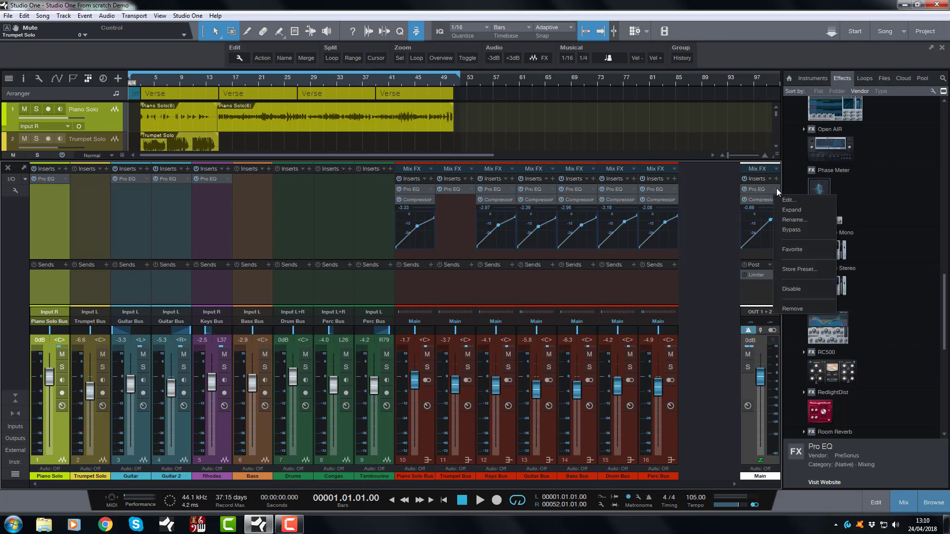
left_click(784, 198)
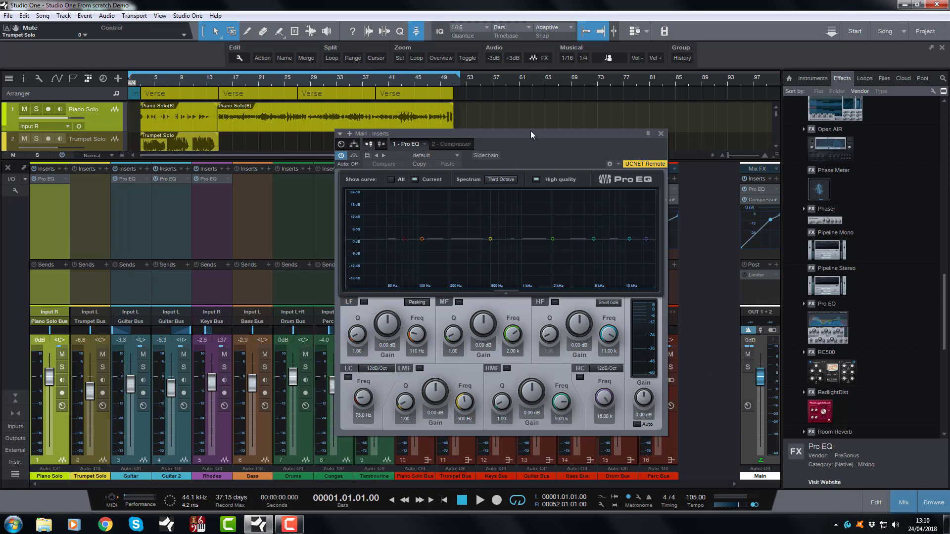
left_click_drag(530, 133, 458, 134)
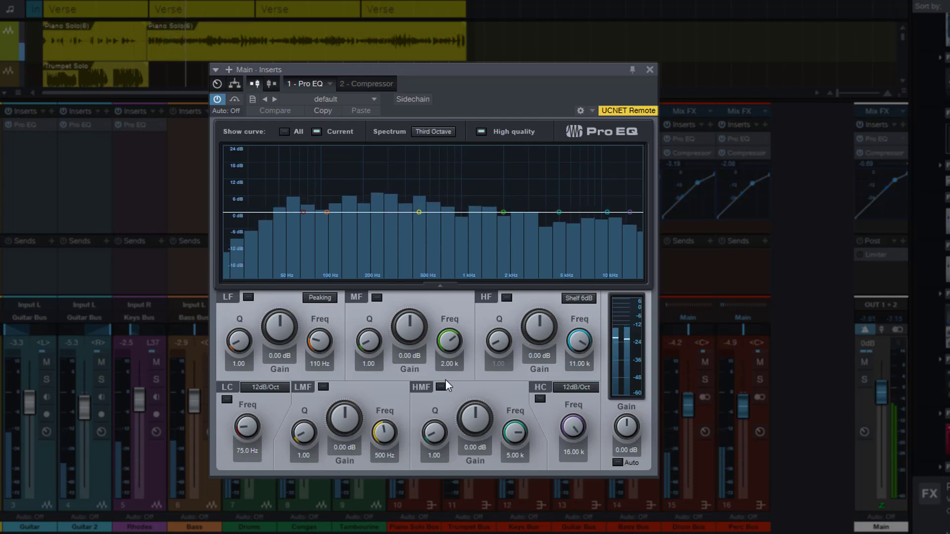
key("space")
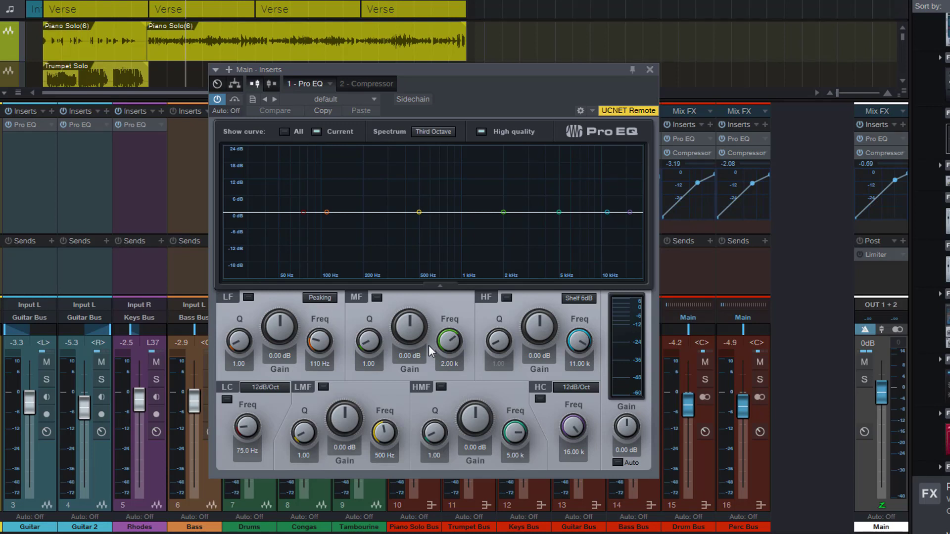
Boost the Main Pro EQ's HF shelf by 1.00 dB at 16.26 kHz.
scroll(582, 346, "up", 3)
scroll(582, 345, "up", 1)
scroll(538, 328, "up", 1)
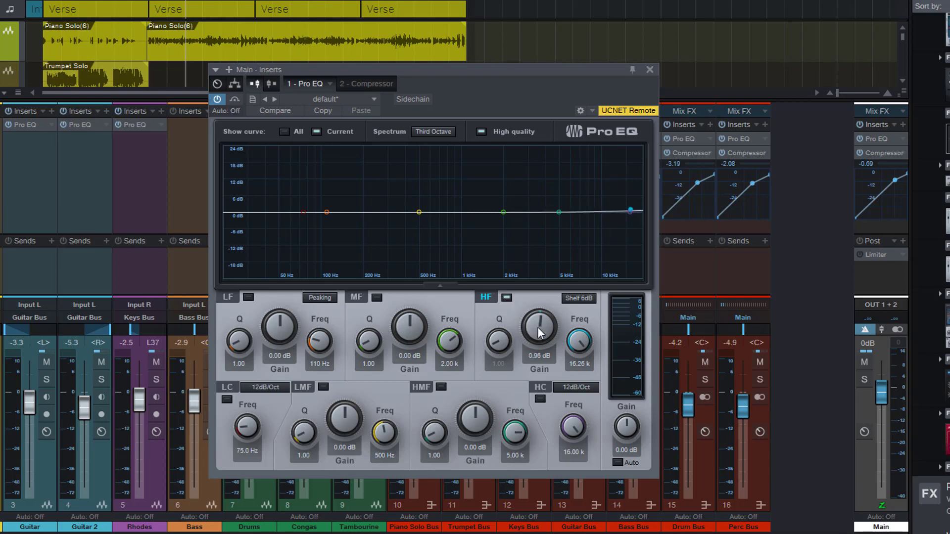
scroll(538, 327, "up", 1)
scroll(539, 328, "down", 1)
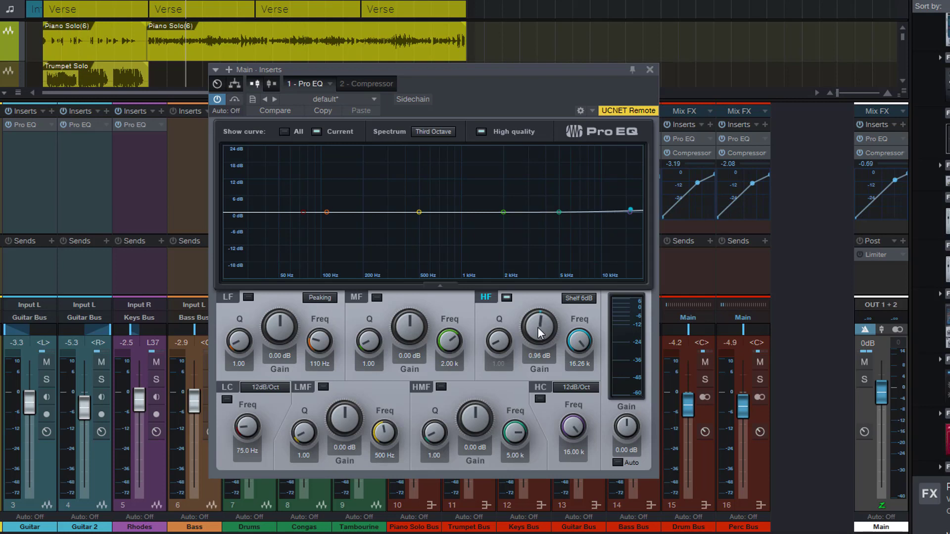
left_click(537, 355)
Enable the Main Pro EQ's low cut at 26.4 Hz with a 6dB/Oct slope, and check it in playback.
left_click_drag(243, 430, 242, 488)
left_click_drag(249, 427, 249, 426)
left_click(226, 400)
left_click(257, 387)
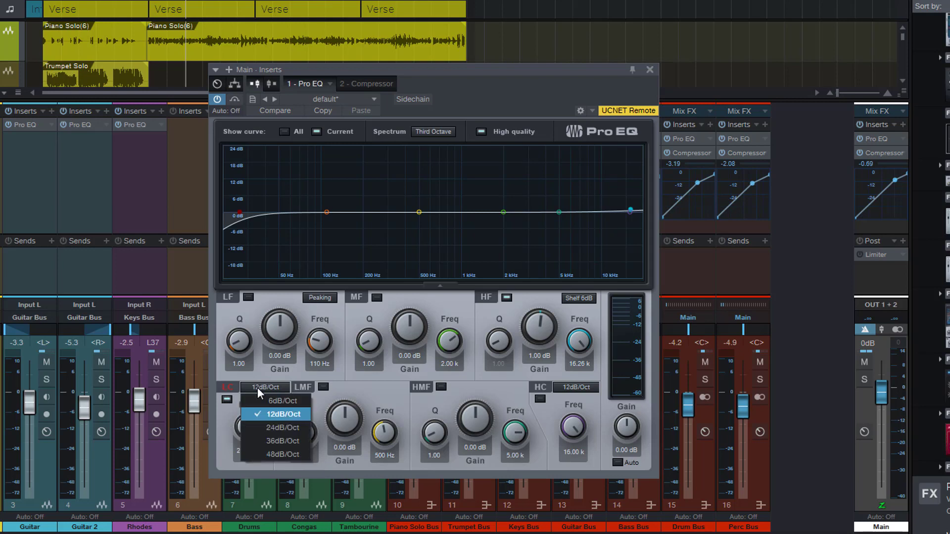
left_click(259, 396)
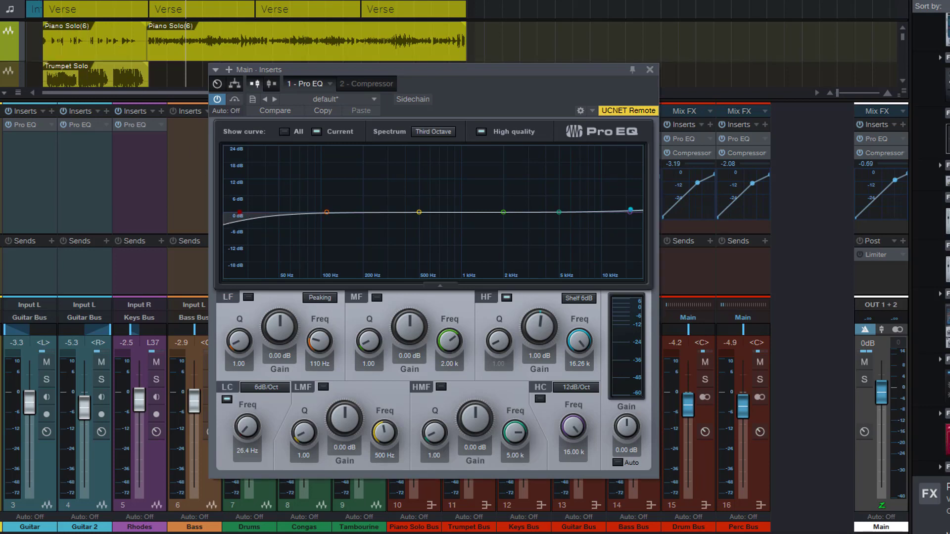
left_click(43, 1)
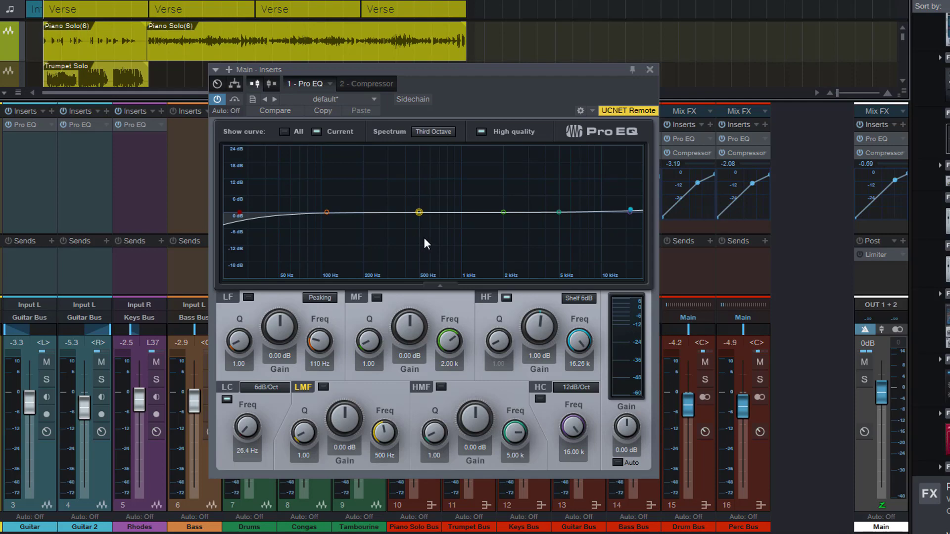
key("space")
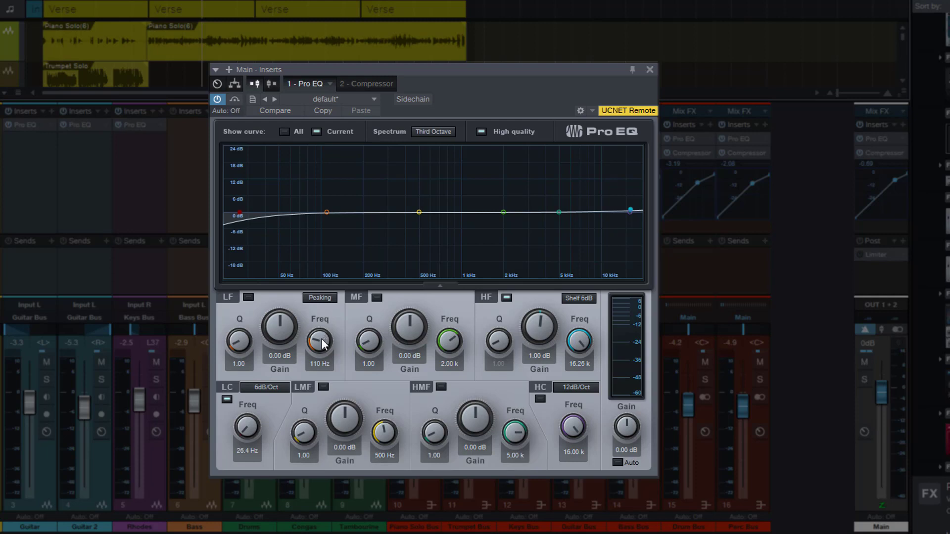
Enable the LMF band and set it to 209 Hz with 1.44 dB of gain while checking playback.
left_click(323, 387)
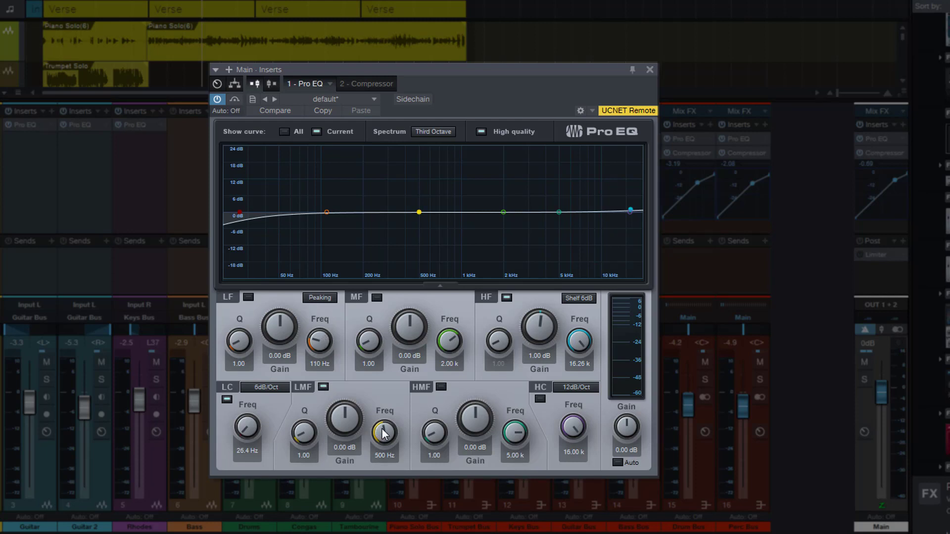
scroll(382, 433, "down", 6)
scroll(383, 434, "down", 3)
scroll(383, 433, "down", 2)
scroll(382, 433, "down", 1)
scroll(345, 426, "up", 1)
scroll(345, 426, "up", 1)
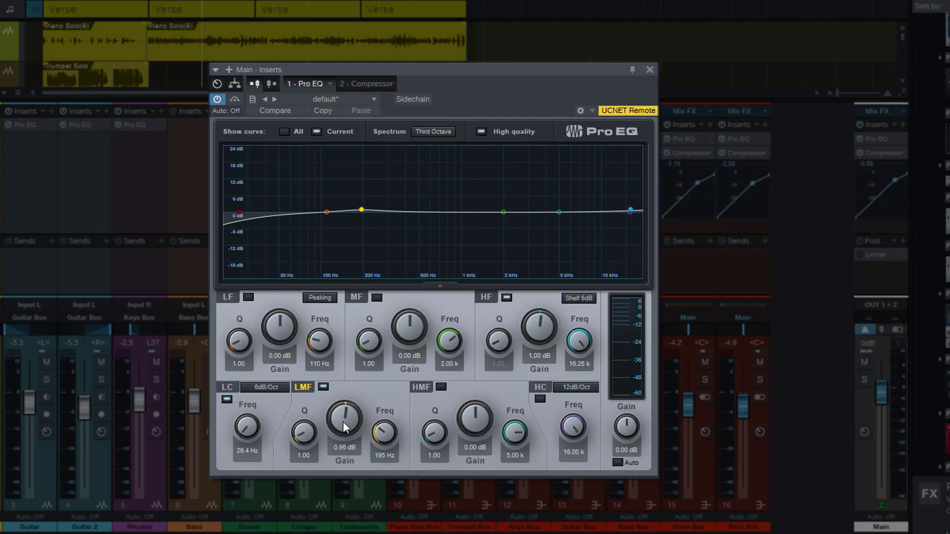
scroll(343, 424, "up", 1)
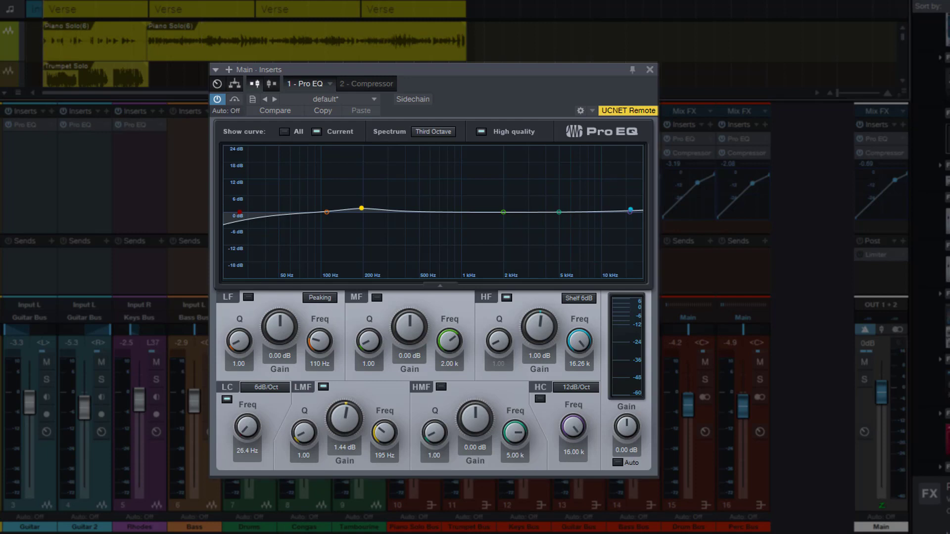
key("space")
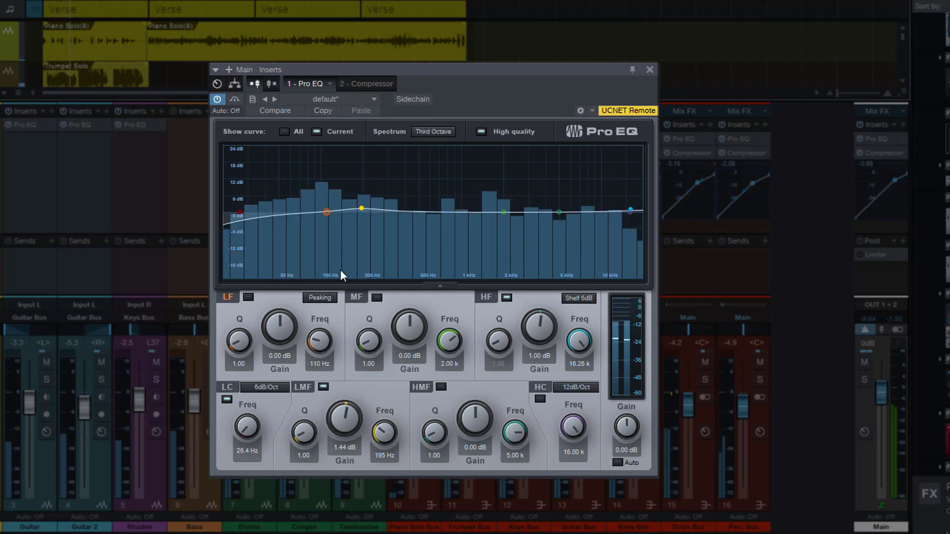
scroll(384, 433, "up", 2)
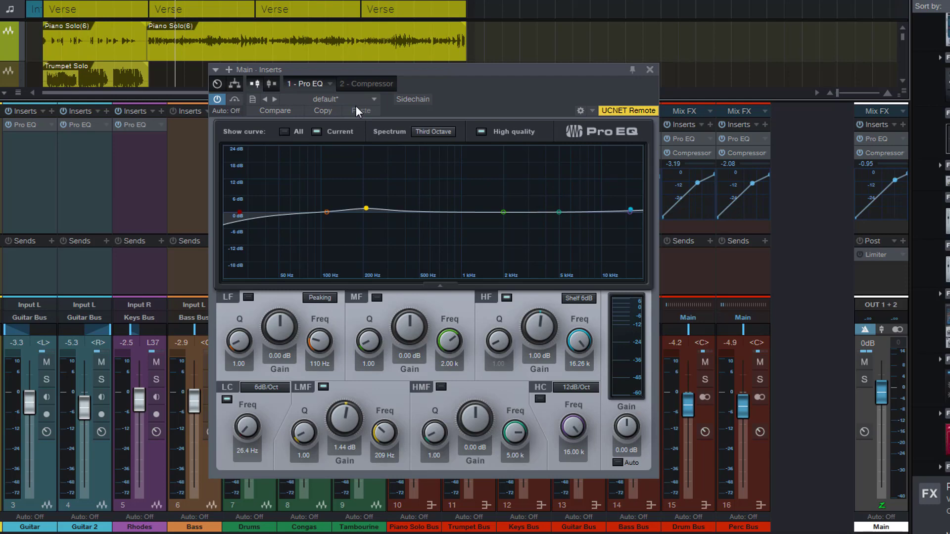
Set the Main channel compressor's knee to 3.48 dB and close the effect window.
left_click(366, 84)
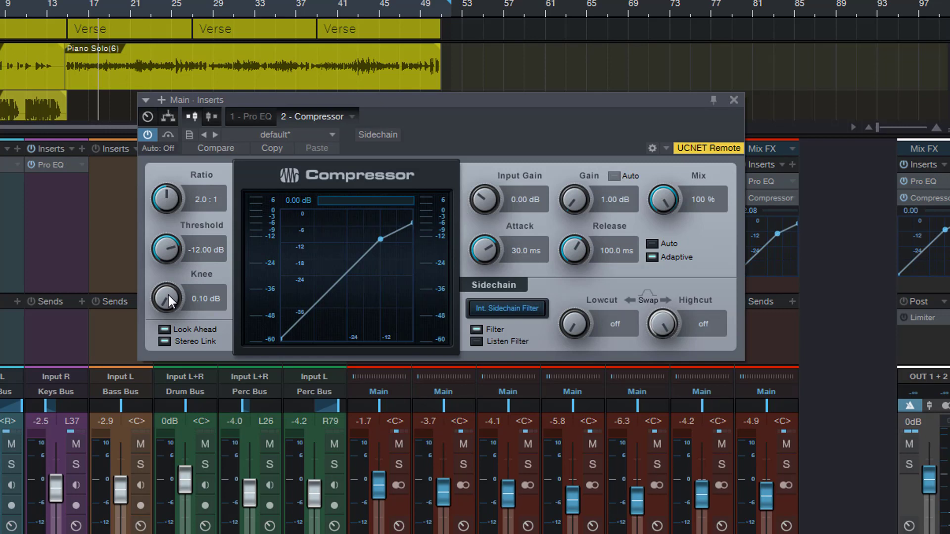
scroll(168, 300, "up", 5)
scroll(168, 300, "up", 2)
scroll(168, 300, "up", 2)
left_click(733, 101)
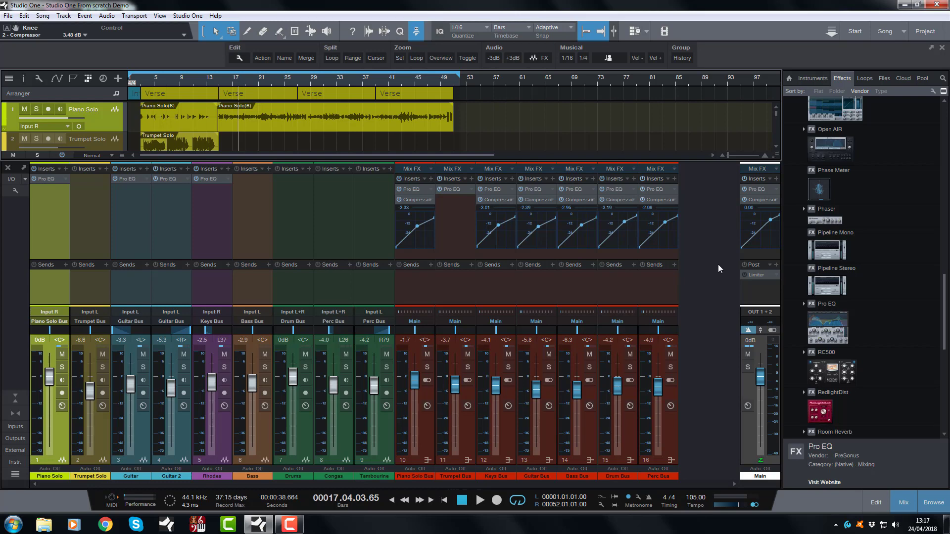
Open the Main channel's post-fader Limiter and activate it.
left_click(776, 274)
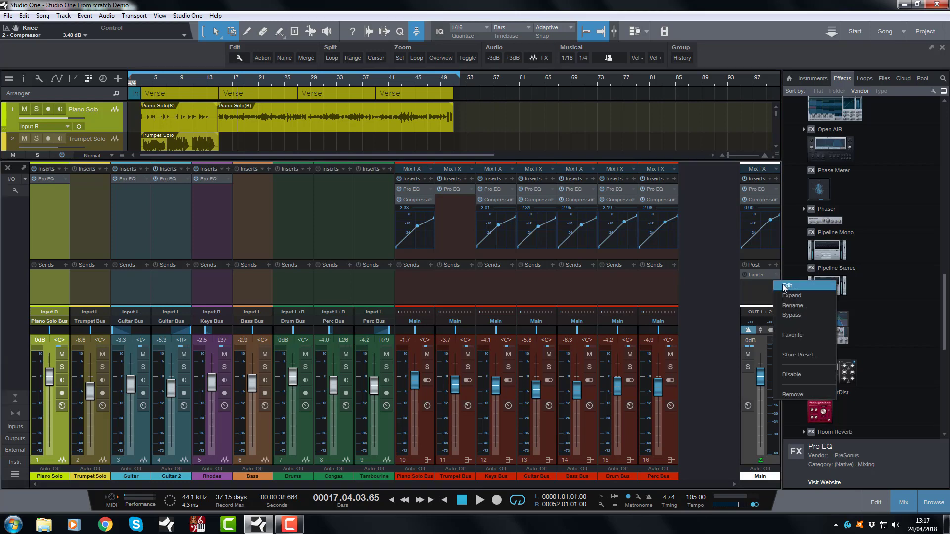
left_click(811, 285)
left_click_drag(414, 228, 476, 224)
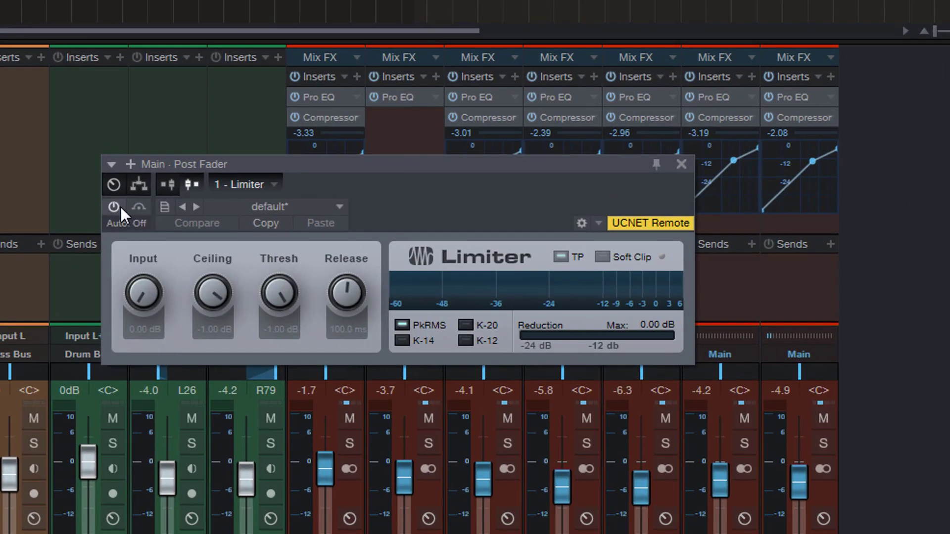
left_click(118, 207)
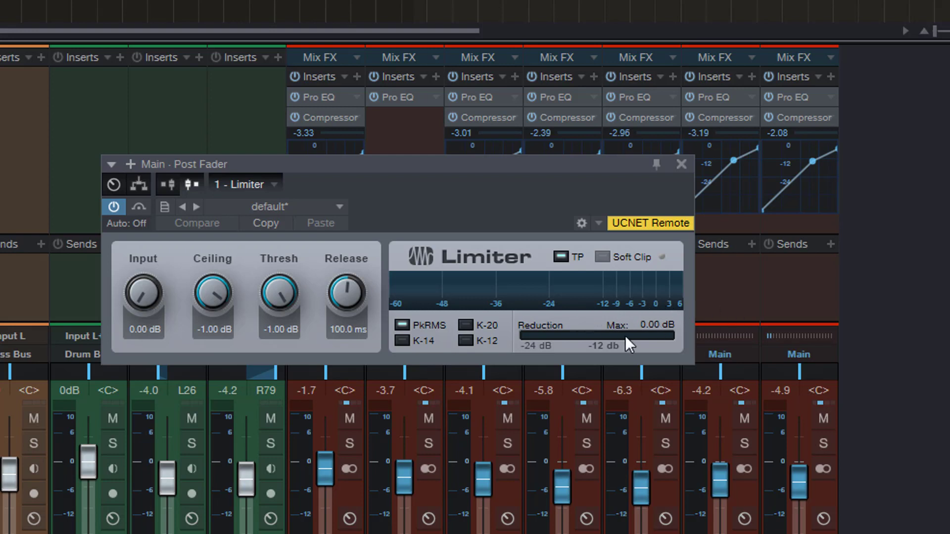
Try the limiter's input gain at 13.14 dB during playback, and reset it to 0 dB.
mouse_move(617, 295)
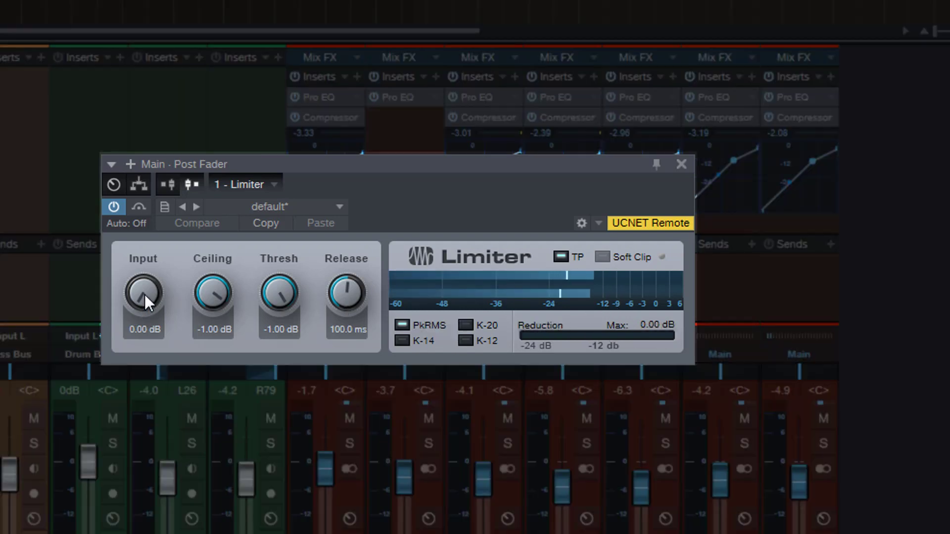
left_click_drag(144, 295, 174, 227)
left_click_drag(179, 216, 190, 196)
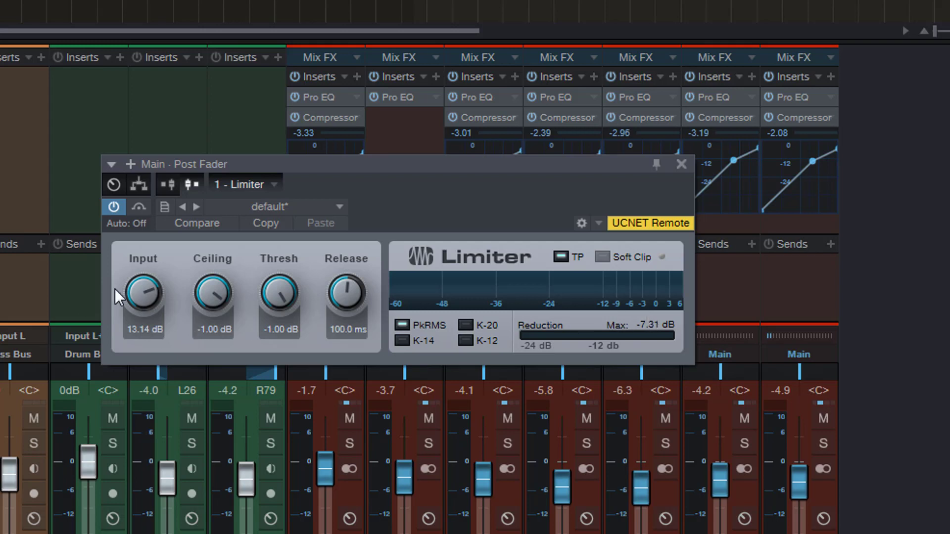
left_click(136, 292, "alt")
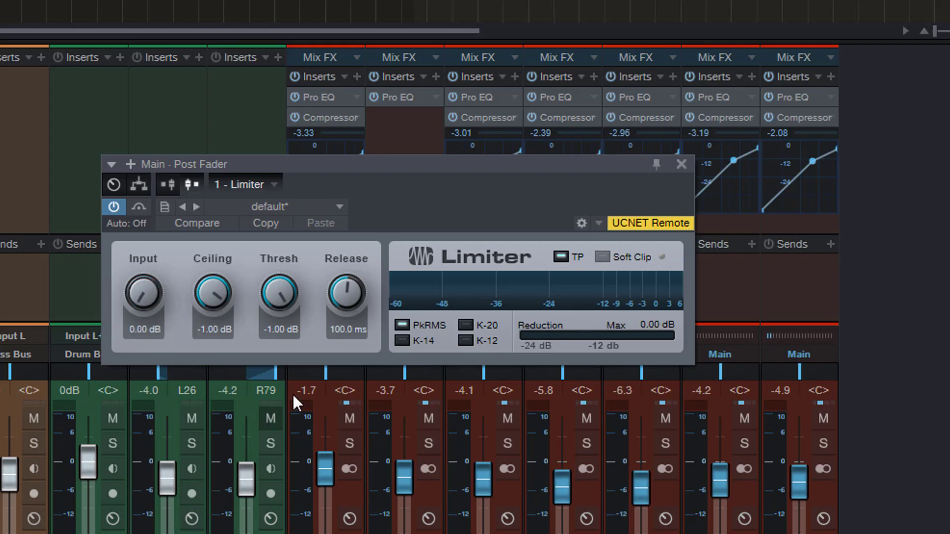
Set the limiter's input gain to 5.94 dB while monitoring gain reduction, and stop playback.
mouse_move(486, 278)
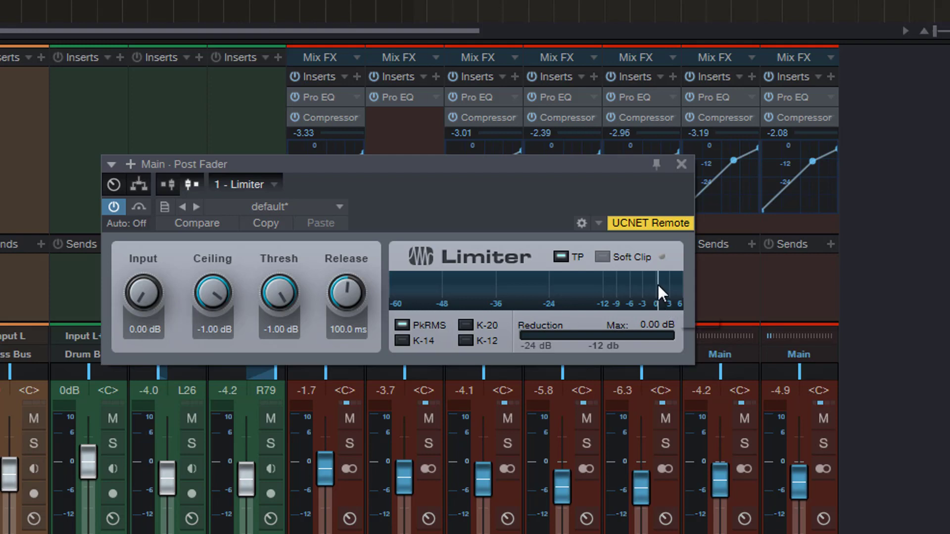
mouse_move(657, 286)
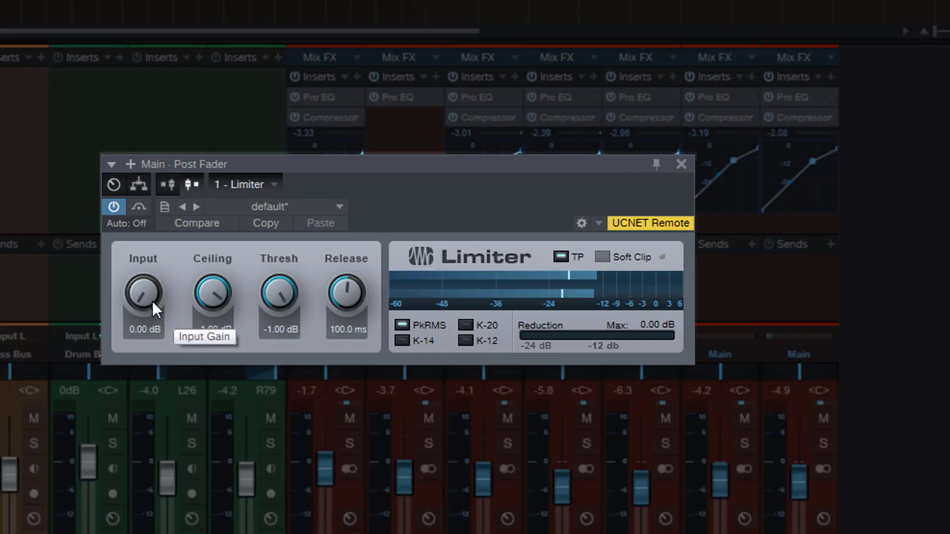
left_click_drag(143, 297, 165, 238)
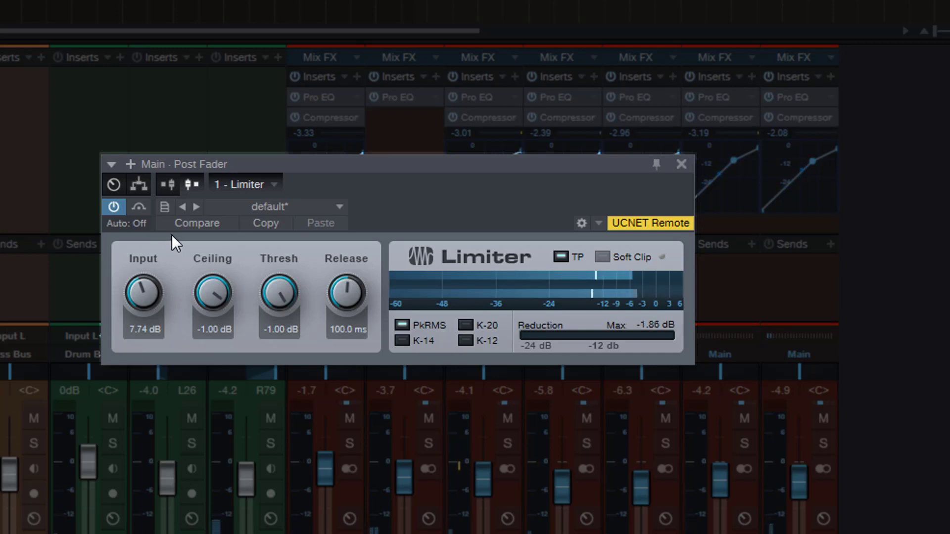
scroll(146, 289, "down", 1)
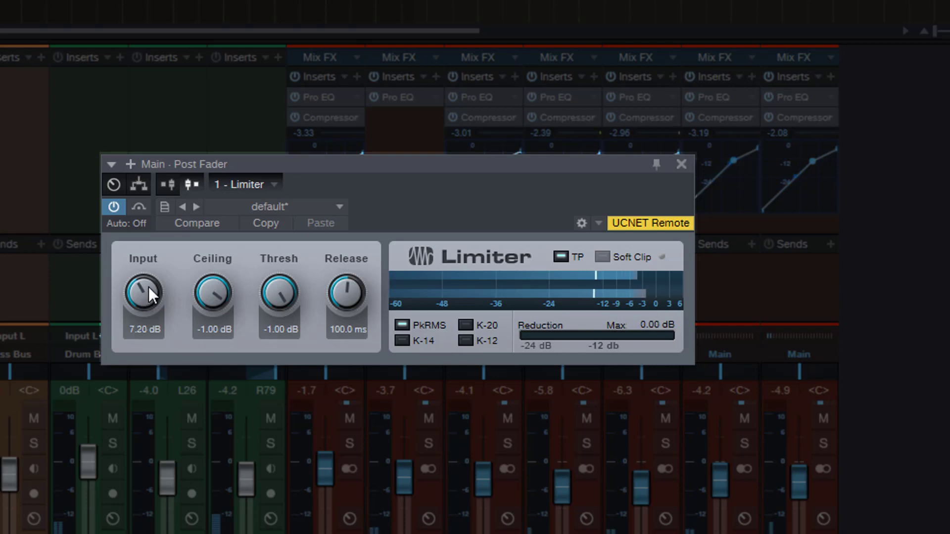
scroll(149, 286, "down", 2)
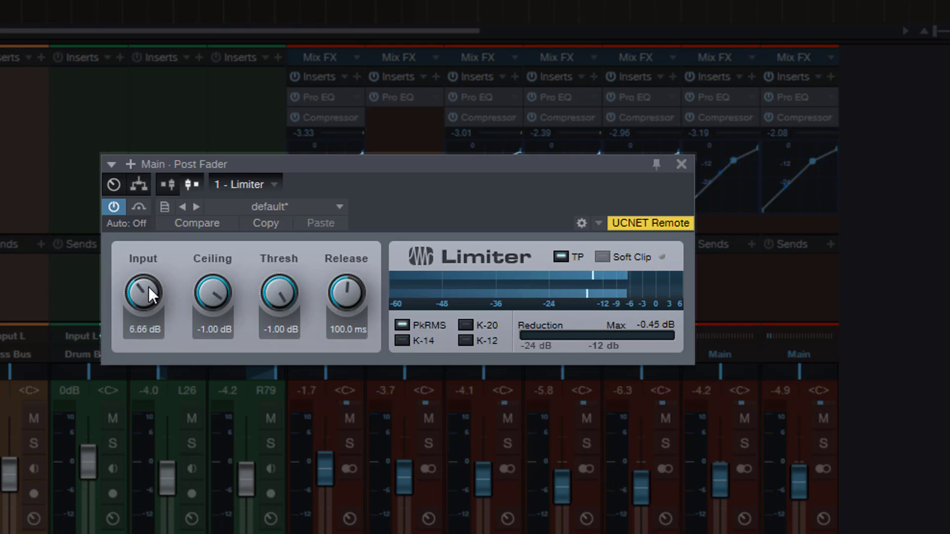
scroll(149, 287, "down", 1)
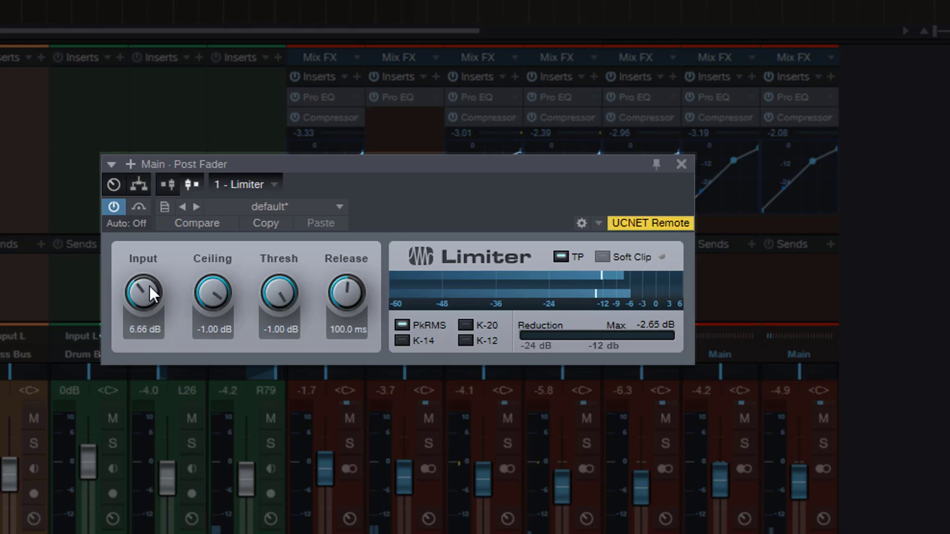
scroll(150, 286, "down", 1)
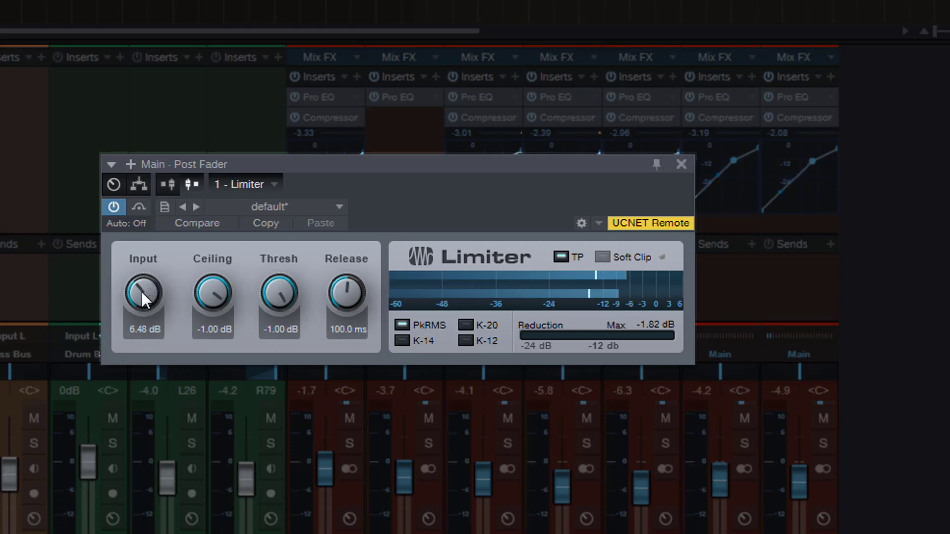
scroll(139, 293, "down", 1)
scroll(139, 293, "down", 1)
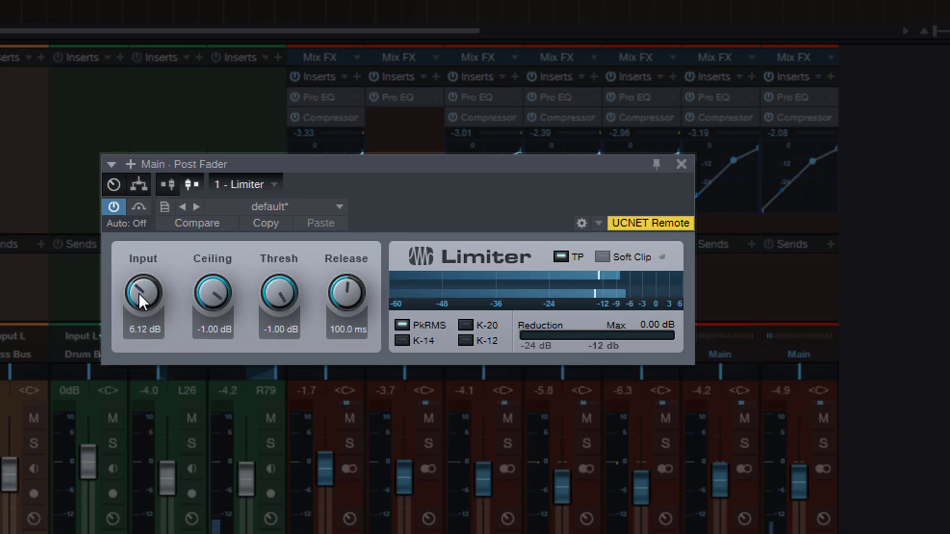
scroll(139, 293, "down", 1)
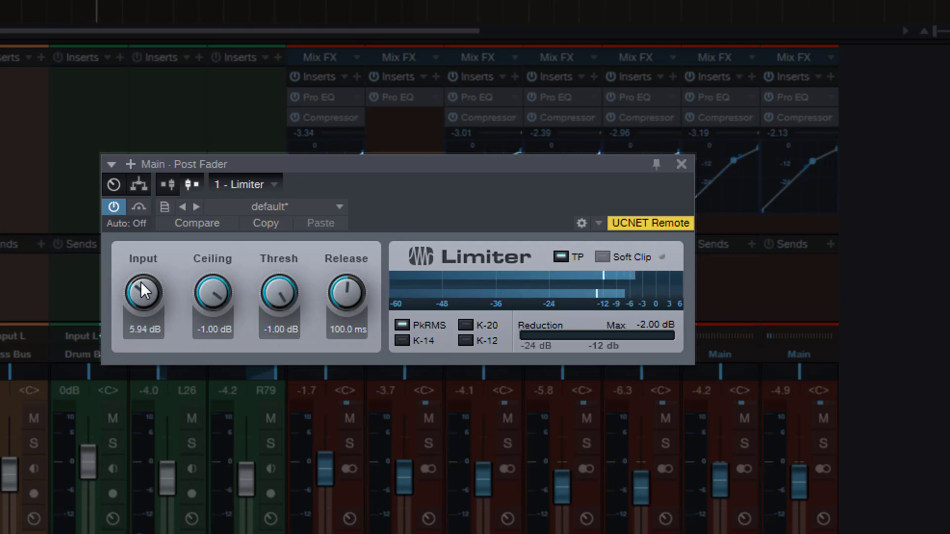
key("space")
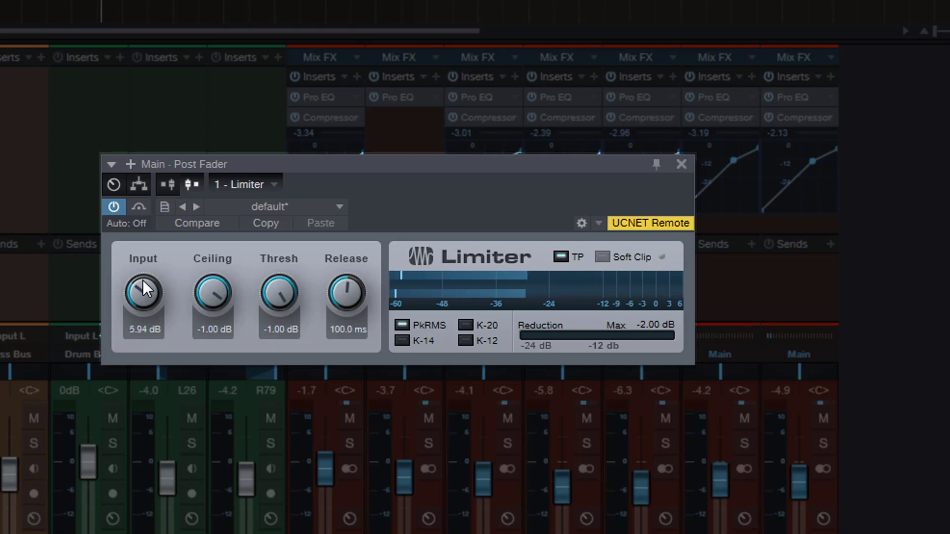